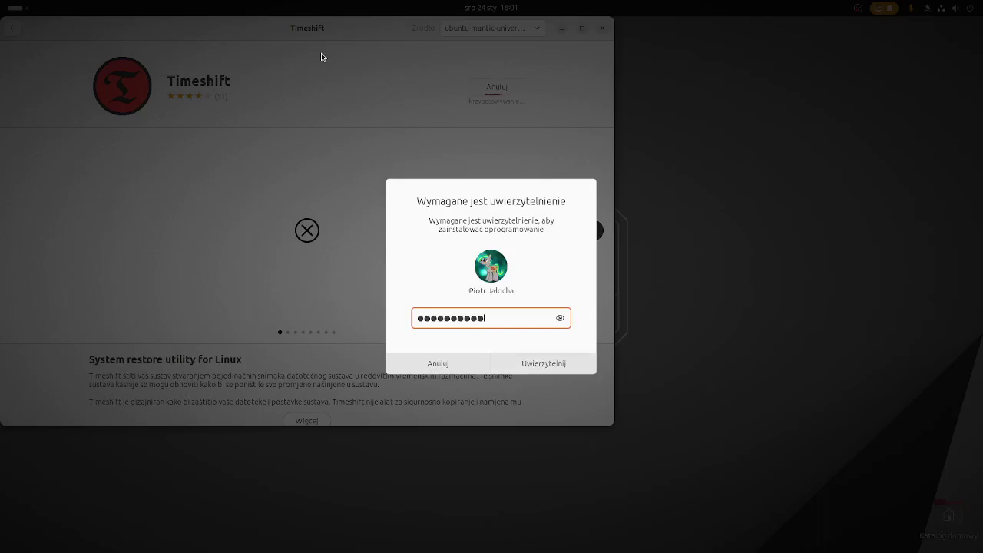
Authorize the Timeshift installation with the account password, keeping ubuntu-mantic-universe (deb) as the source.
{"action": "key", "text": "Return"}
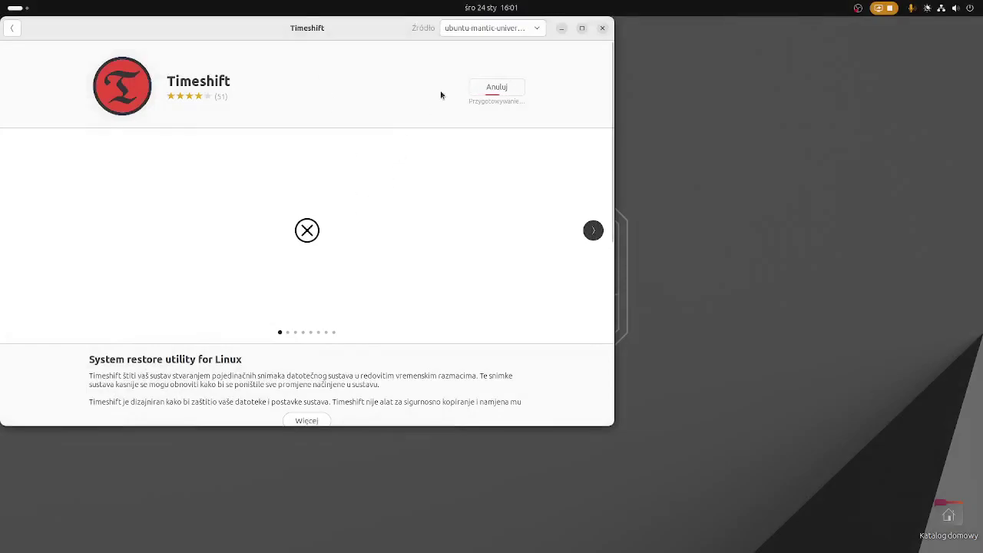
{"action": "left_click", "coordinate": [536, 28]}
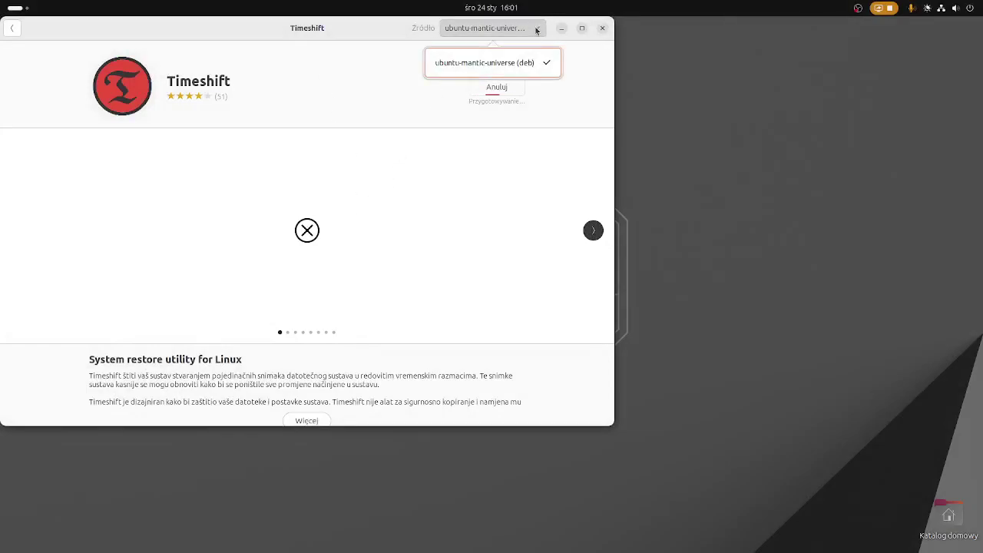
{"action": "left_click", "coordinate": [485, 62]}
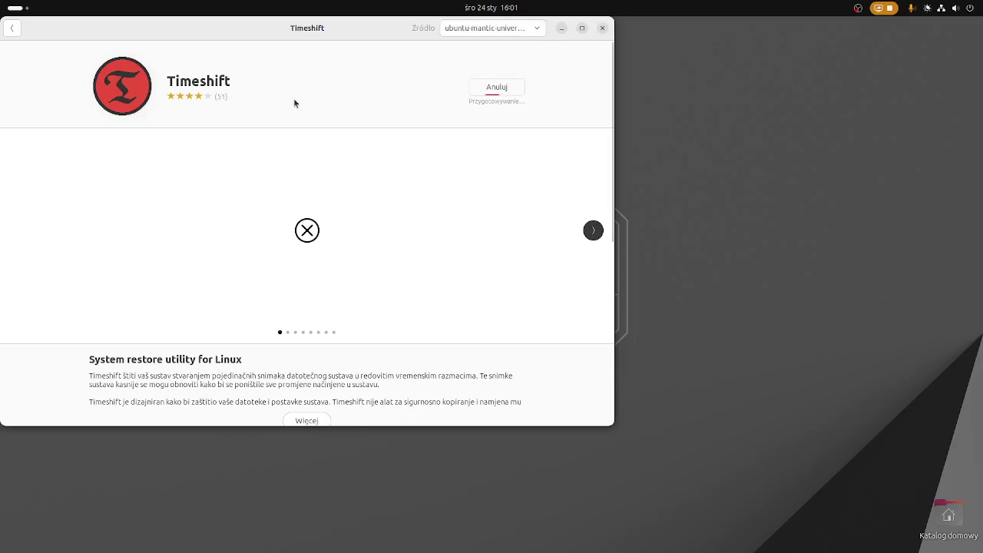
Look through Timeshift's description, version and review information on its store page.
{"action": "scroll", "coordinate": [230, 338], "scroll_direction": "down", "scroll_amount": 3}
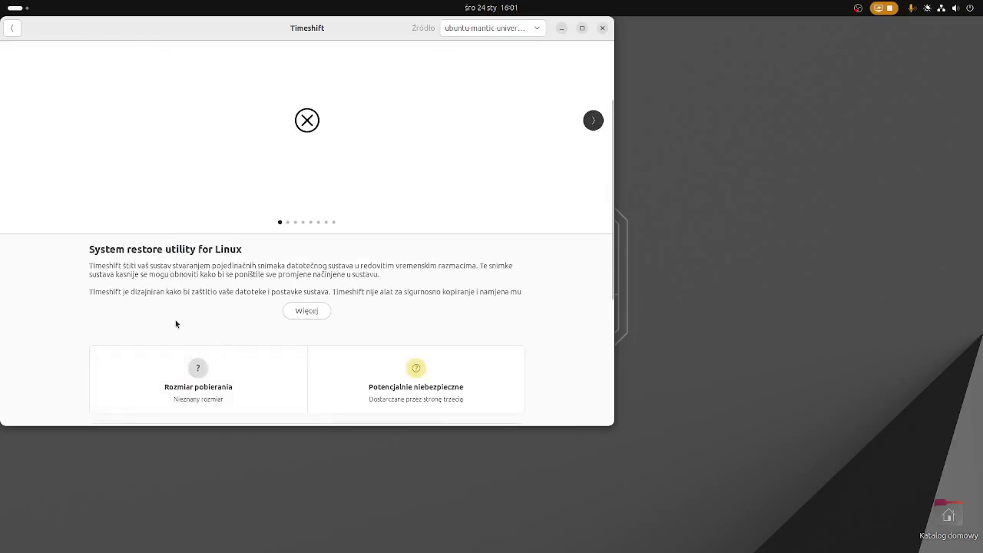
{"action": "scroll", "coordinate": [148, 298], "scroll_direction": "down", "scroll_amount": 6}
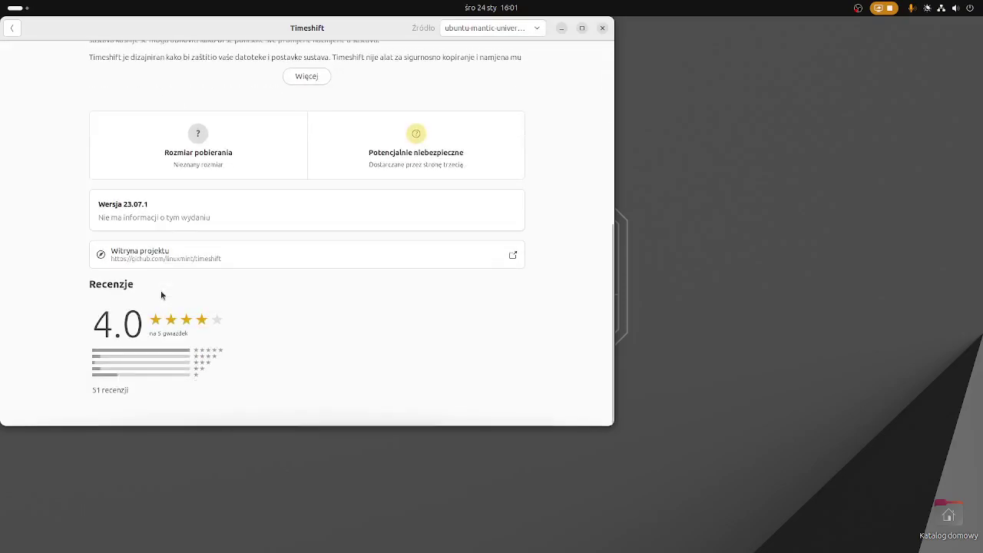
{"action": "scroll", "coordinate": [161, 290], "scroll_direction": "up", "scroll_amount": 9}
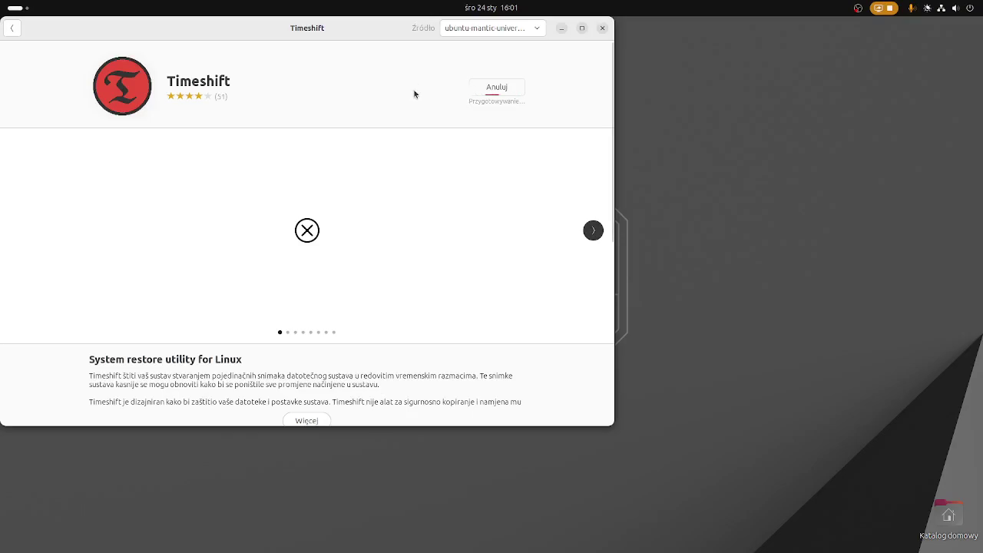
Switch to System Monitor to check processor, memory and network usage during the installation, and close it.
{"action": "mouse_move", "coordinate": [1, 97]}
{"action": "left_click", "coordinate": [17, 532]}
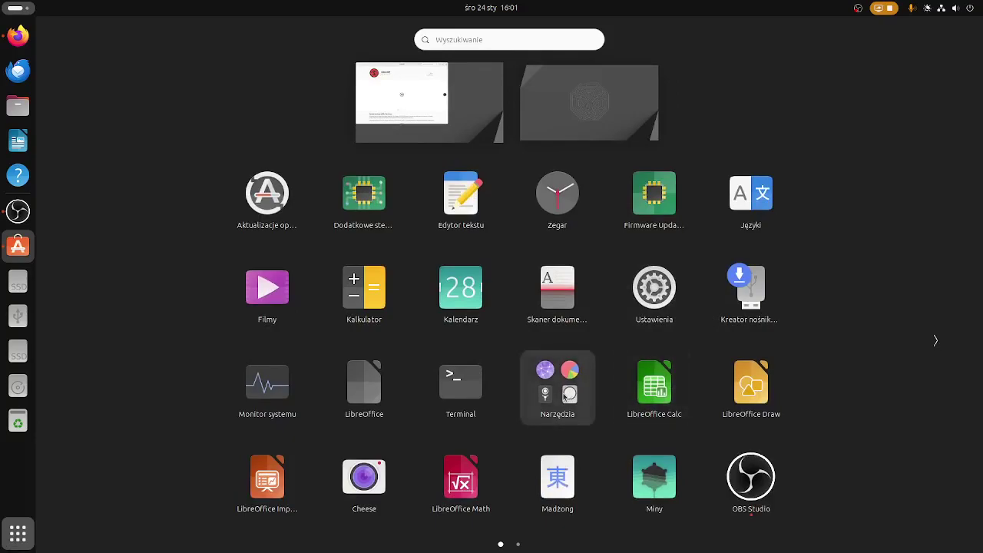
{"action": "left_click", "coordinate": [261, 398]}
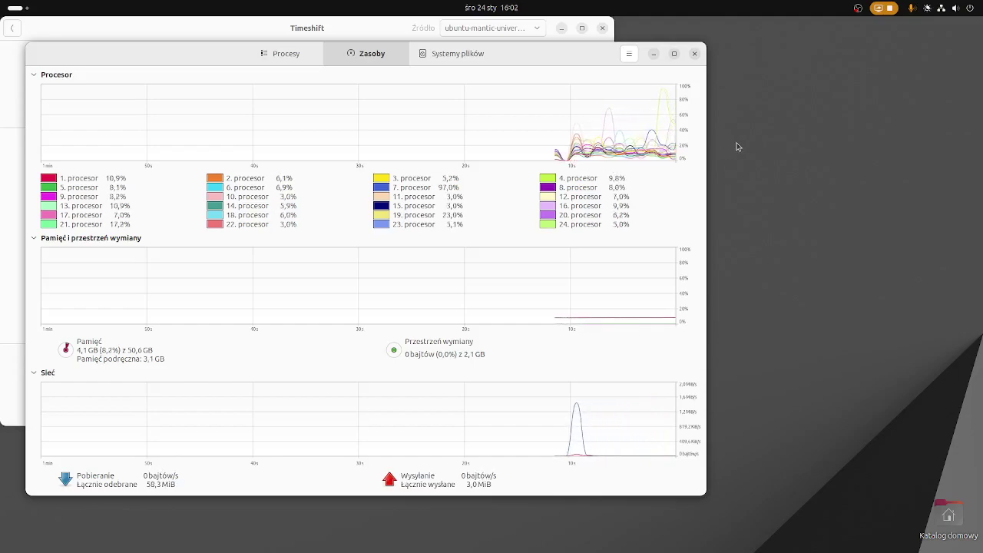
{"action": "left_click", "coordinate": [695, 54]}
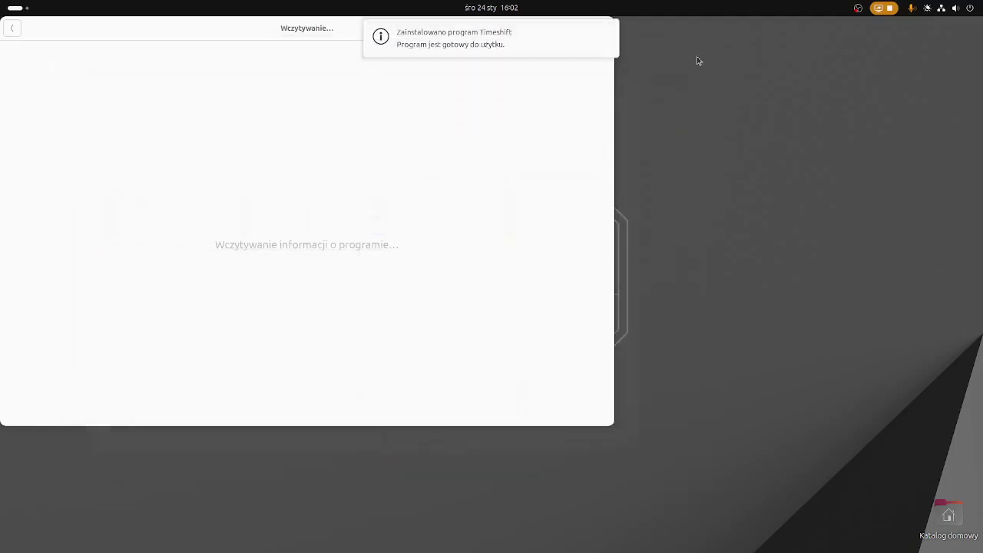
Try to launch Timeshift from the installation notification, and close the software store window.
{"action": "mouse_move", "coordinate": [478, 44]}
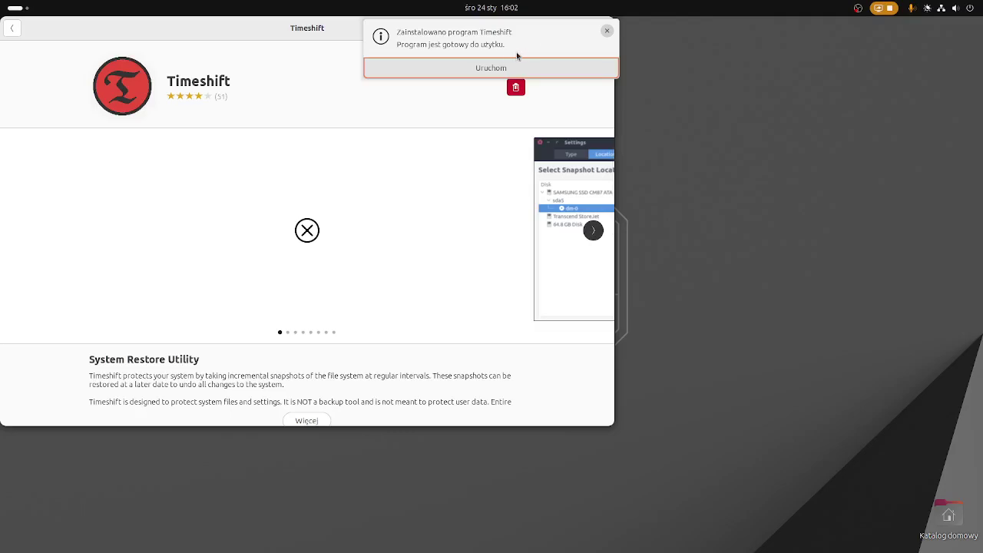
{"action": "left_click", "coordinate": [494, 69]}
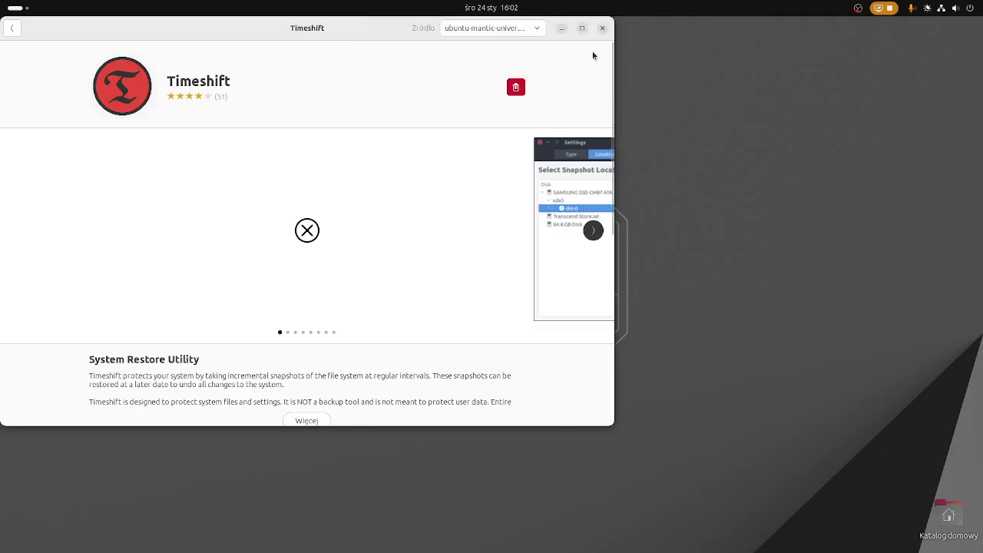
{"action": "left_click", "coordinate": [604, 28]}
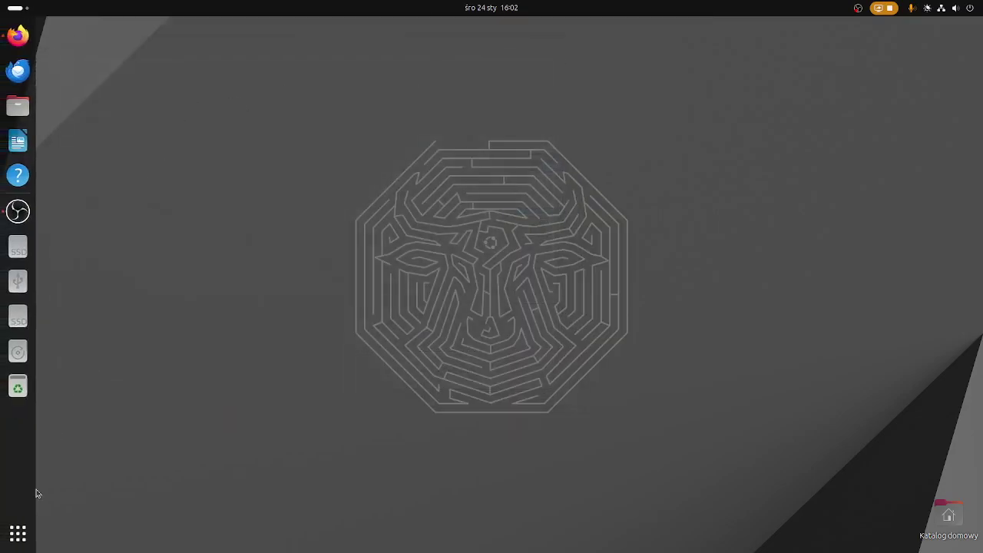
Launch Timeshift from the installed applications and authenticate with the account password.
{"action": "left_click", "coordinate": [14, 538]}
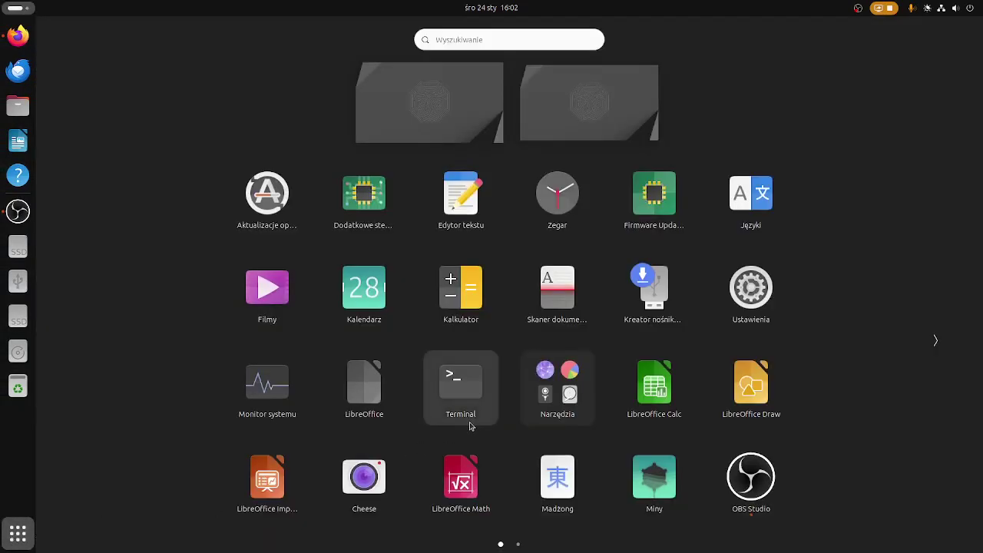
{"action": "scroll", "coordinate": [471, 426], "scroll_direction": "down", "scroll_amount": 1}
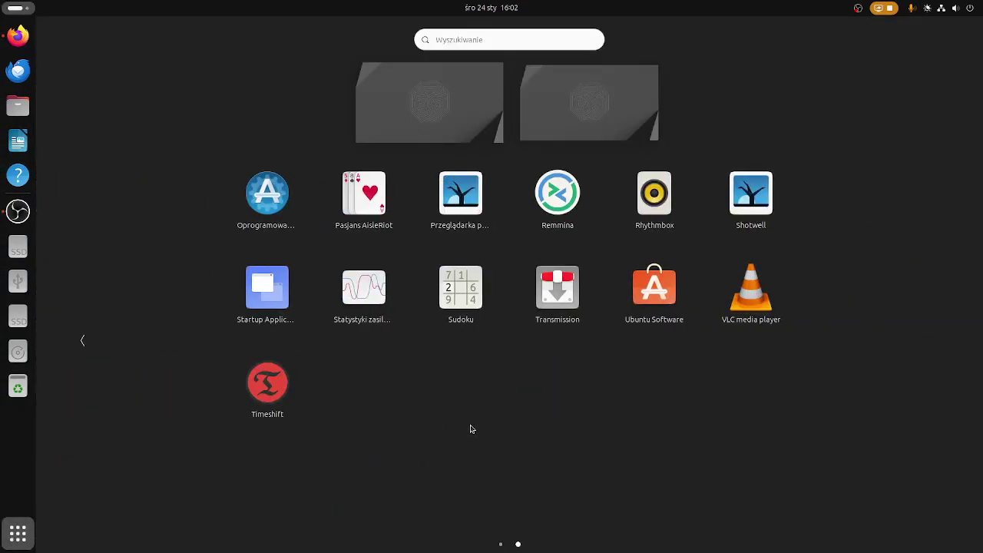
{"action": "left_click", "coordinate": [267, 411]}
{"action": "type", "text": "•"}
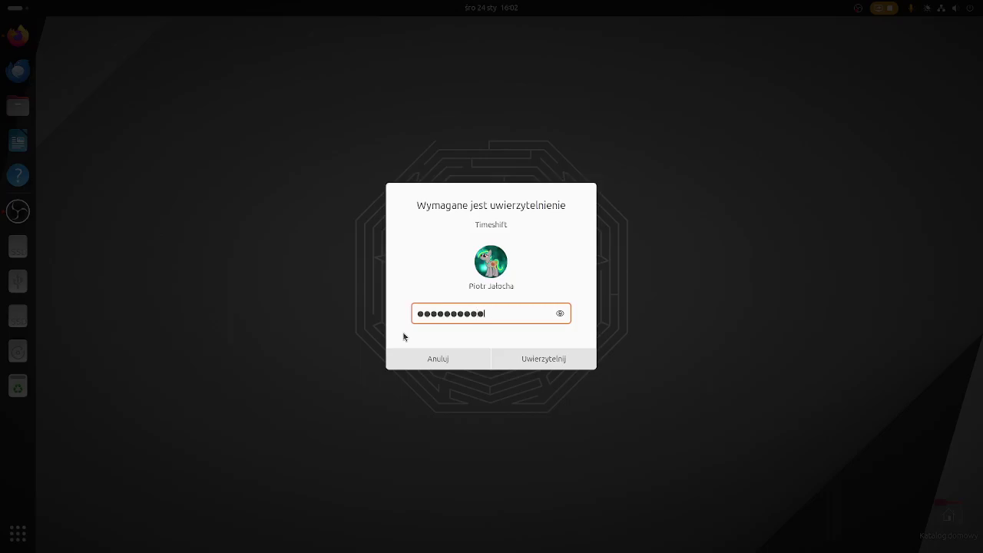
{"action": "type", "text": "••••••••••••"}
{"action": "key", "text": "Return"}
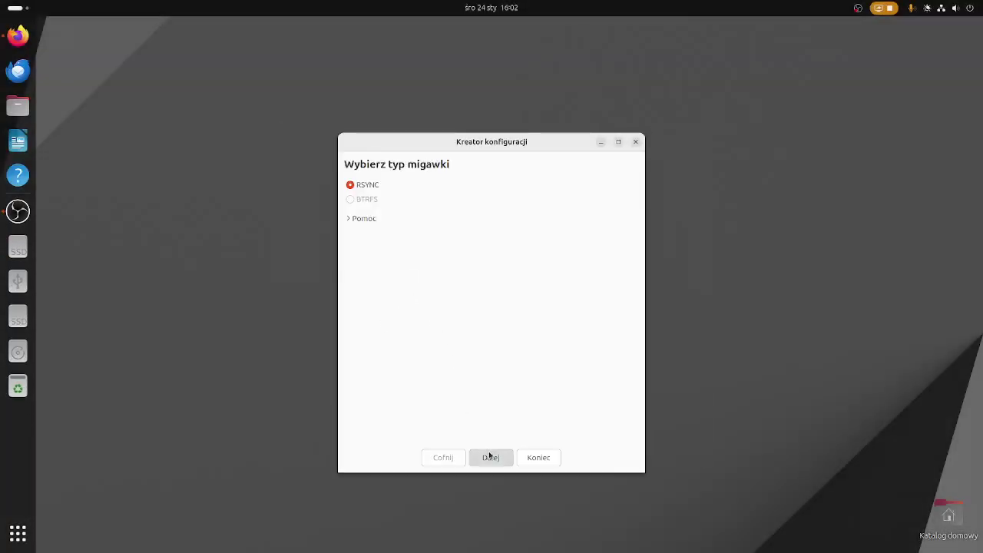
Accept RSYNC as the snapshot type and select sdb1, labelled Timeshift HP Z60, as the snapshot location.
{"action": "left_click", "coordinate": [489, 453]}
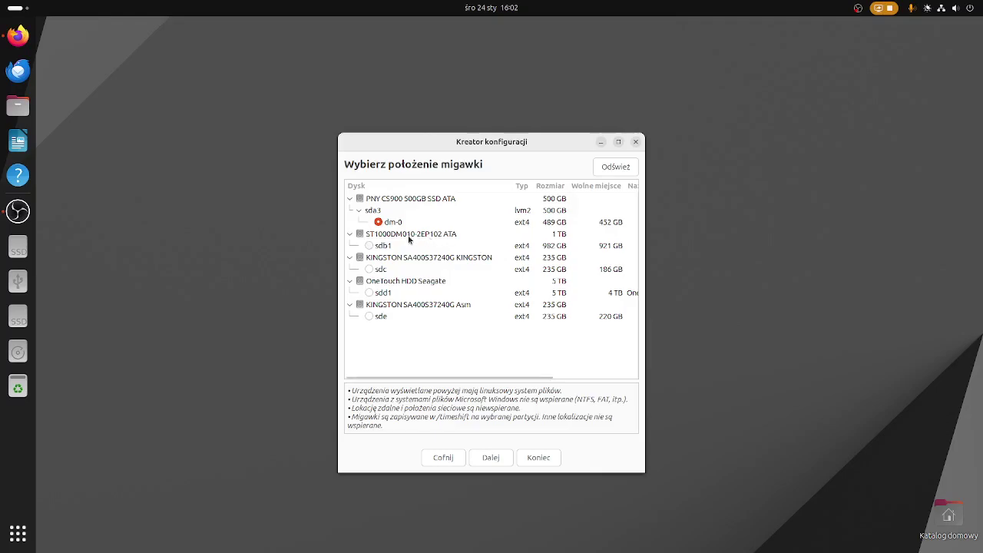
{"action": "left_click_drag", "start_coordinate": [650, 252], "coordinate": [839, 260]}
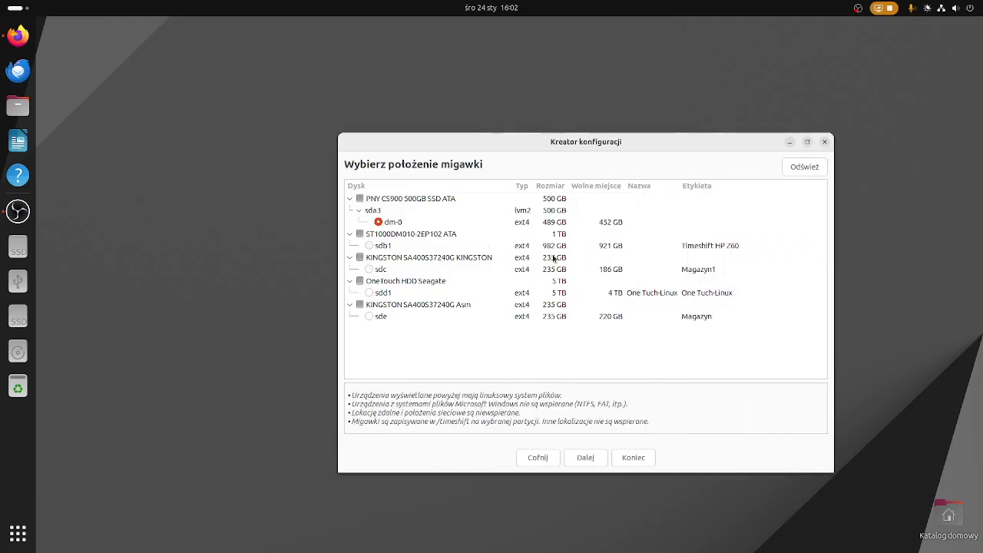
{"action": "left_click", "coordinate": [370, 248]}
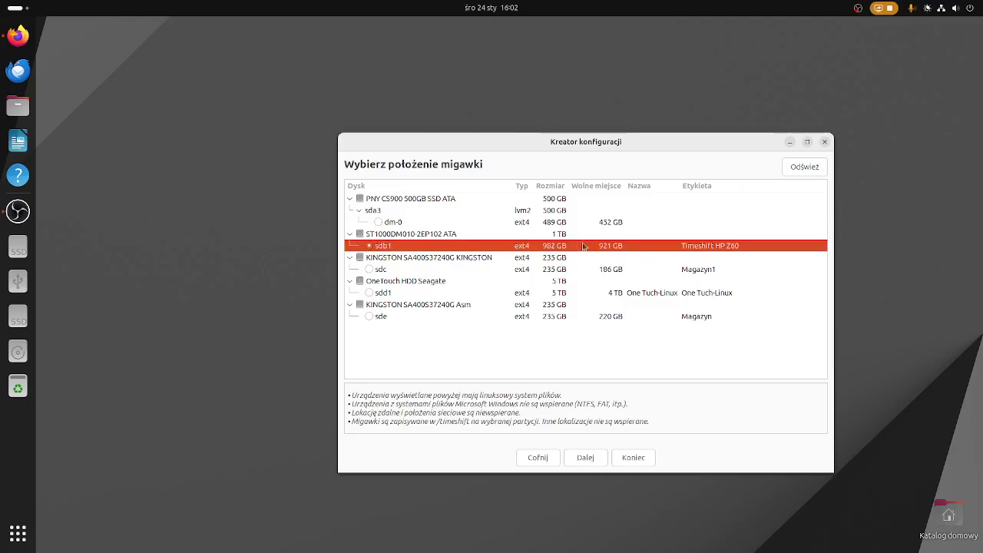
Choose the snapshot schedule levels and finish the configuration wizard with all home directory files excluded.
{"action": "left_click", "coordinate": [585, 457]}
{"action": "left_click", "coordinate": [354, 189]}
{"action": "left_click", "coordinate": [353, 209]}
{"action": "left_click", "coordinate": [352, 278]}
{"action": "left_click", "coordinate": [584, 459]}
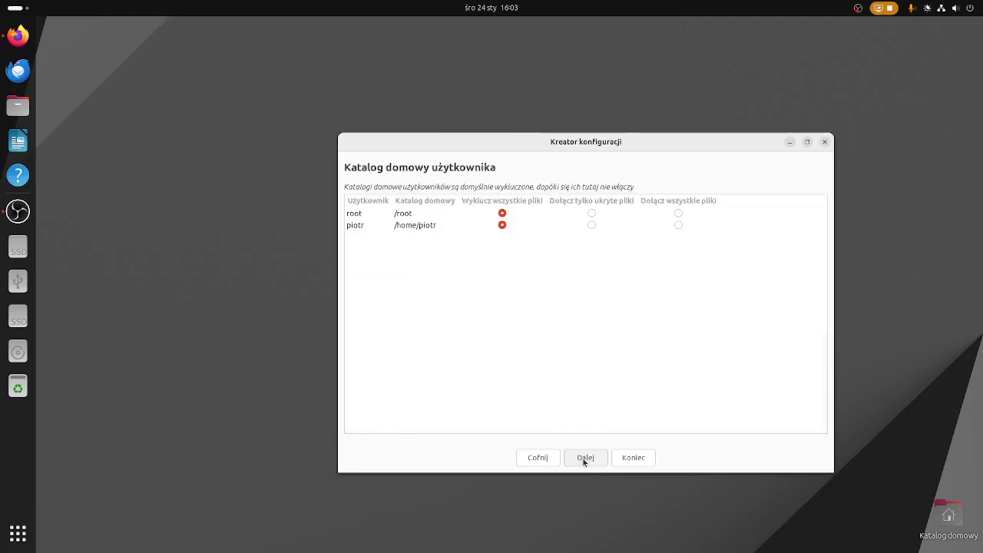
{"action": "left_click", "coordinate": [585, 458]}
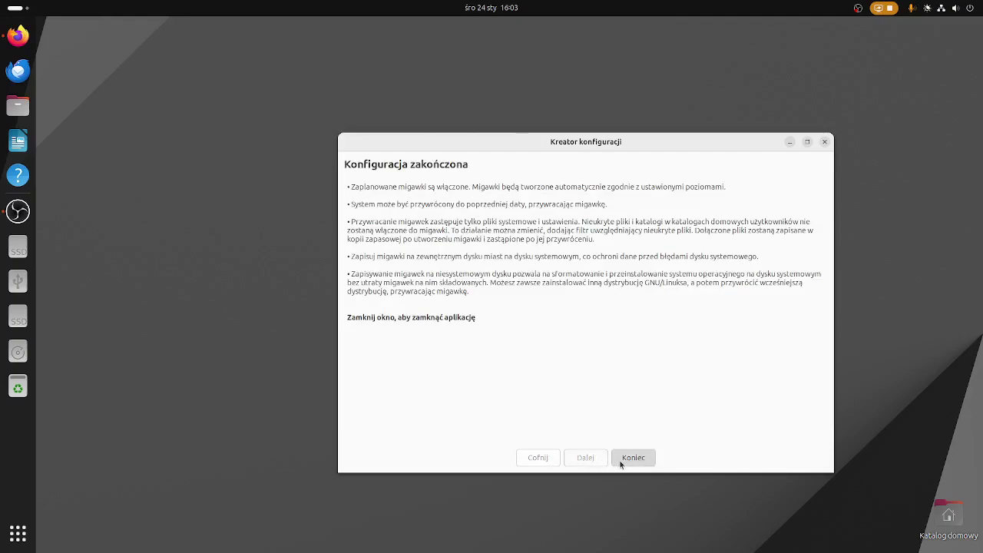
{"action": "left_click", "coordinate": [620, 461]}
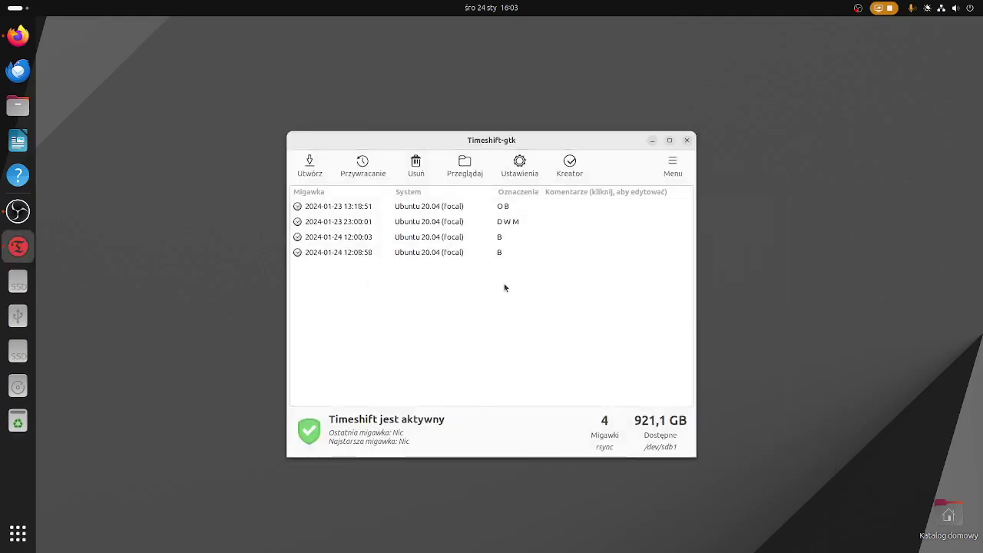
Delete the two snapshots dated 2024-01-23, taken at 13:18:51 and 23:00:01.
{"action": "left_click", "coordinate": [398, 208]}
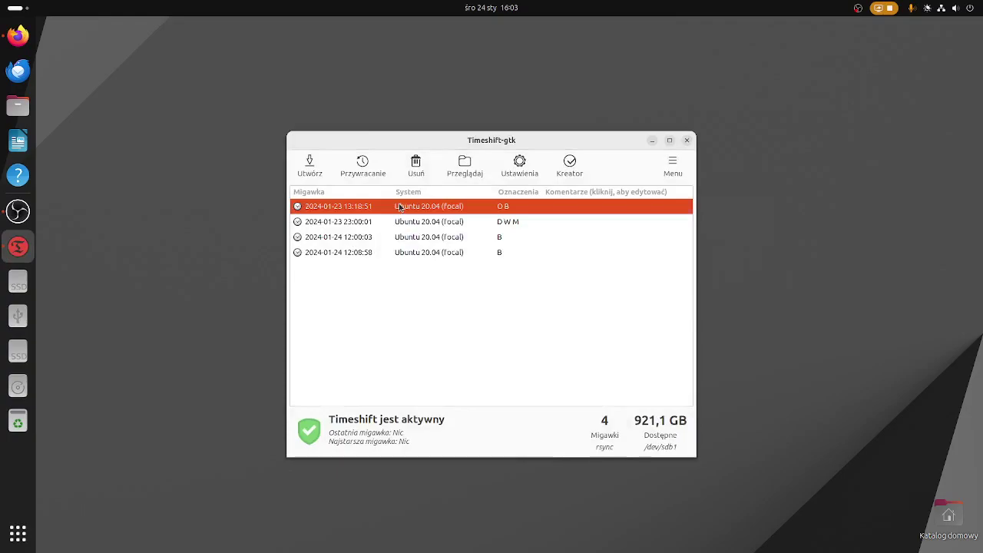
{"action": "left_click", "coordinate": [416, 166]}
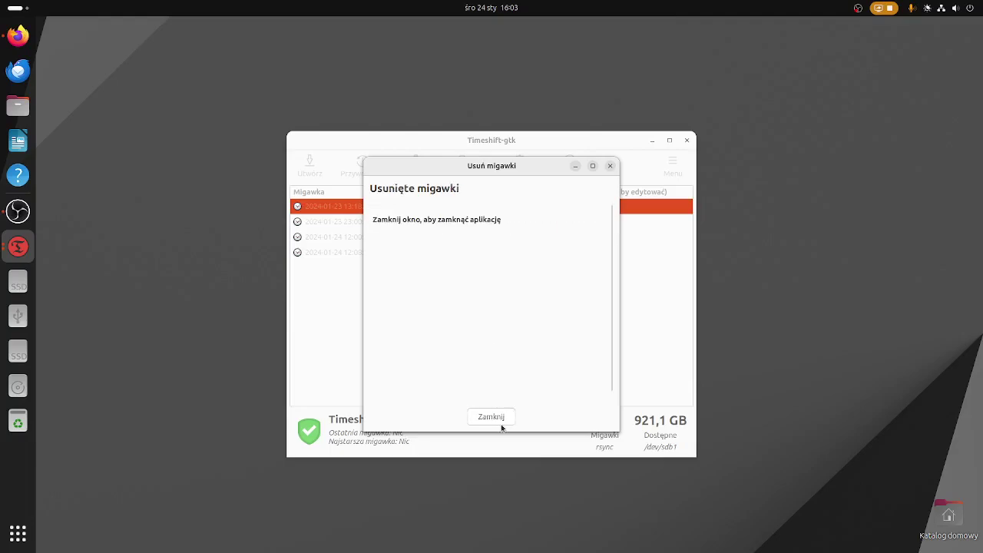
{"action": "left_click", "coordinate": [497, 417]}
{"action": "left_click", "coordinate": [373, 206]}
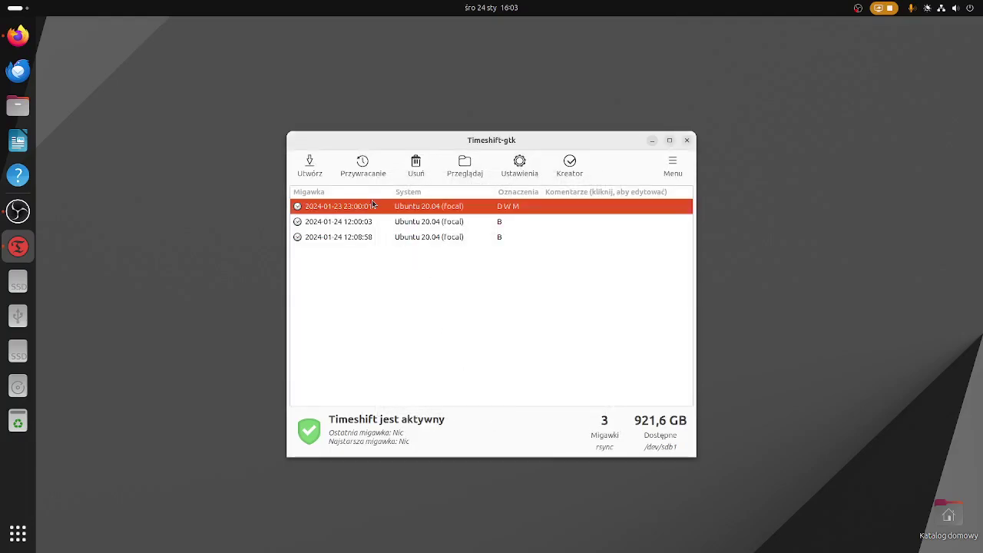
{"action": "left_click", "coordinate": [415, 166]}
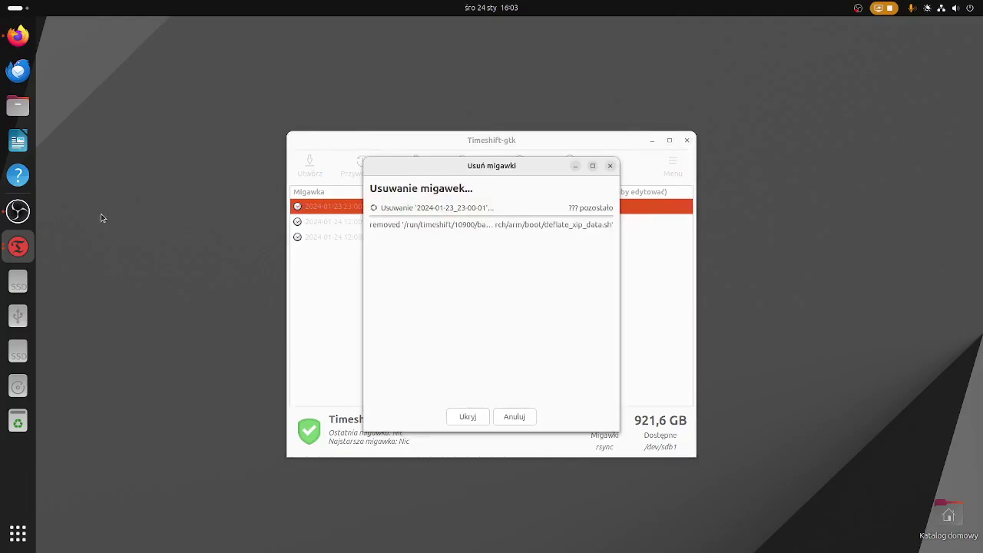
Switch to OBS Studio to check the running recording, and minimize its window to return to Timeshift.
{"action": "left_click", "coordinate": [21, 213]}
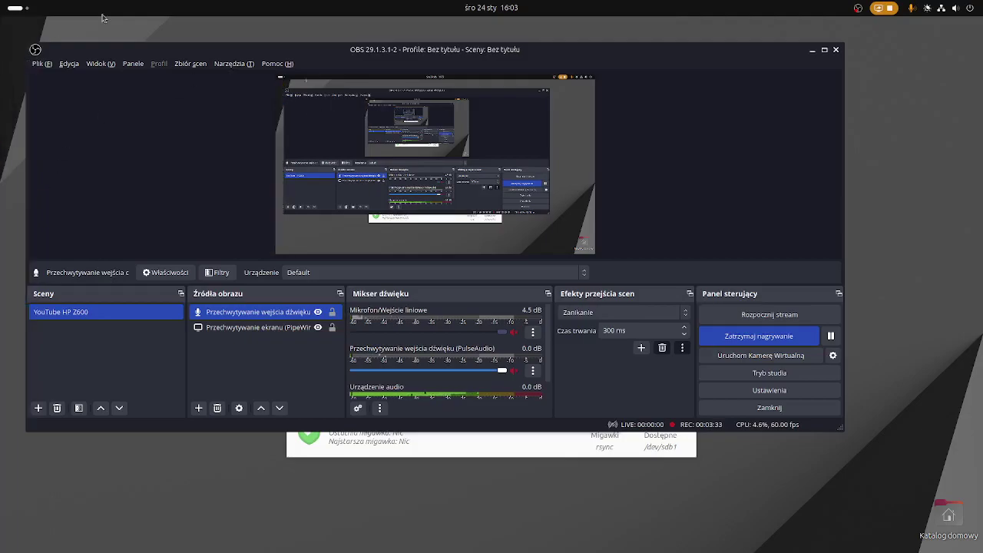
{"action": "left_click", "coordinate": [311, 441]}
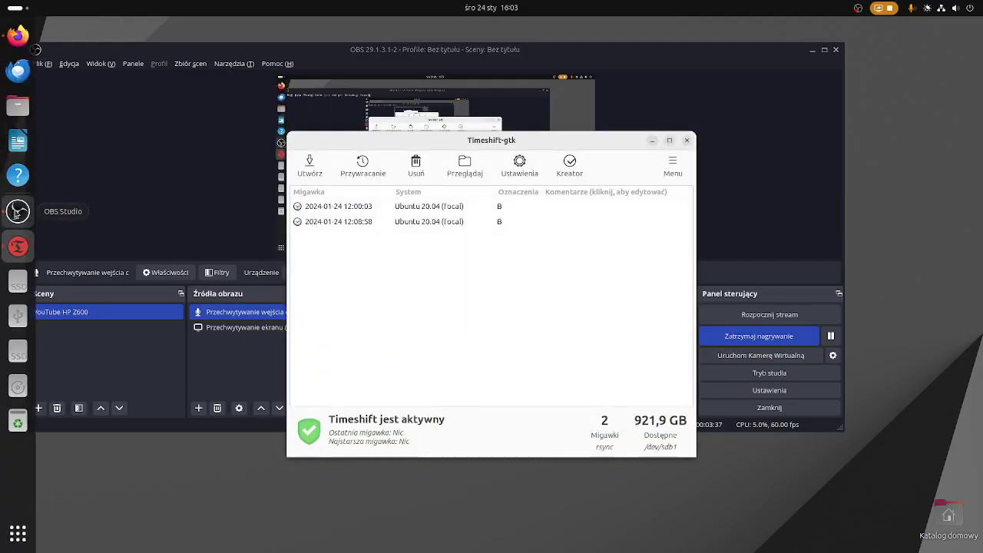
{"action": "left_click", "coordinate": [19, 216]}
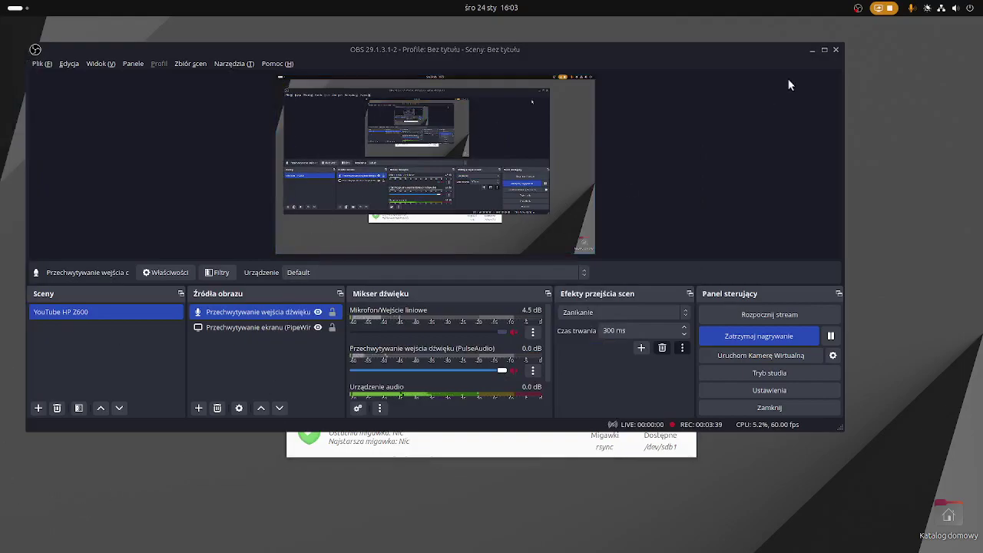
{"action": "left_click", "coordinate": [813, 51]}
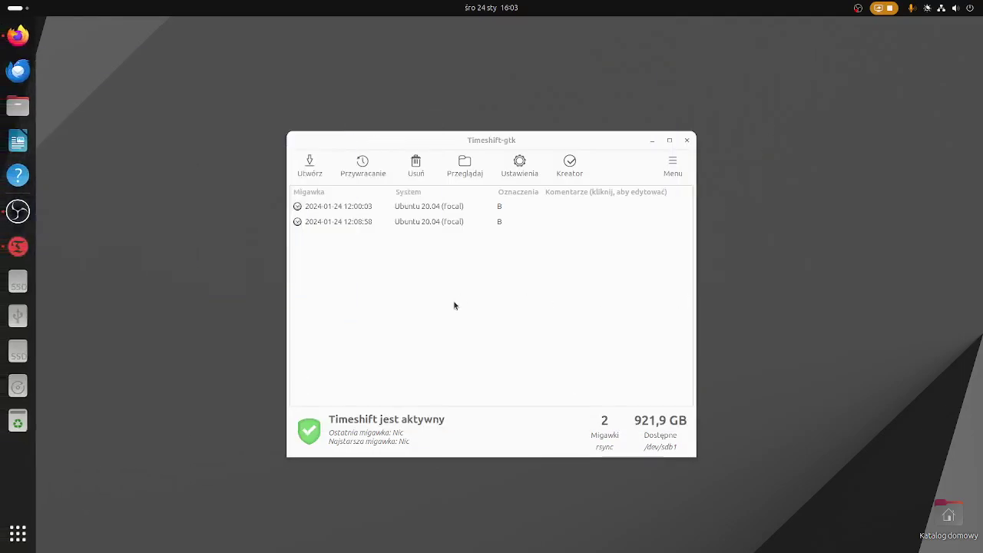
Delete the two snapshots dated 2024-01-24, taken at 12:00:03 and 12:08:58.
{"action": "left_click", "coordinate": [413, 209]}
{"action": "left_click", "coordinate": [421, 163]}
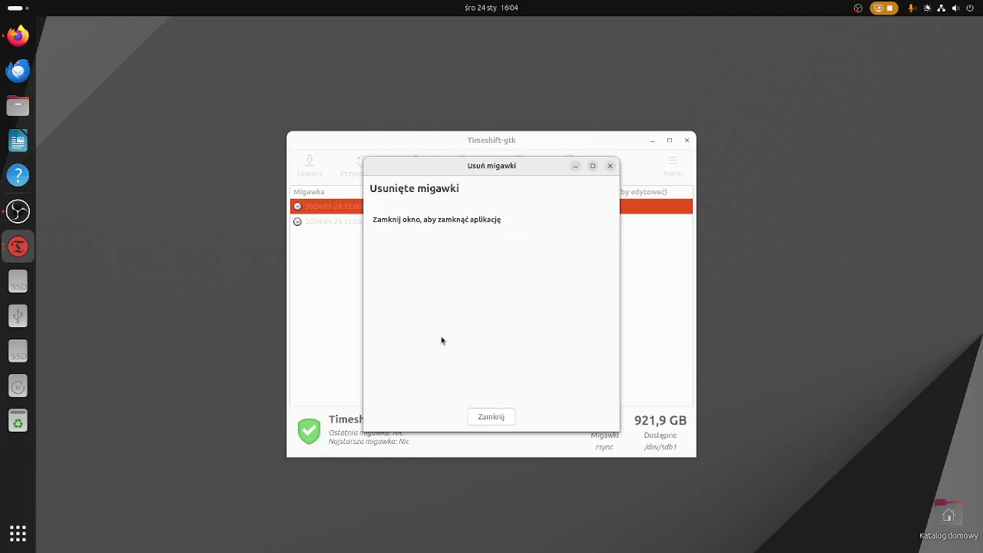
{"action": "left_click", "coordinate": [411, 206]}
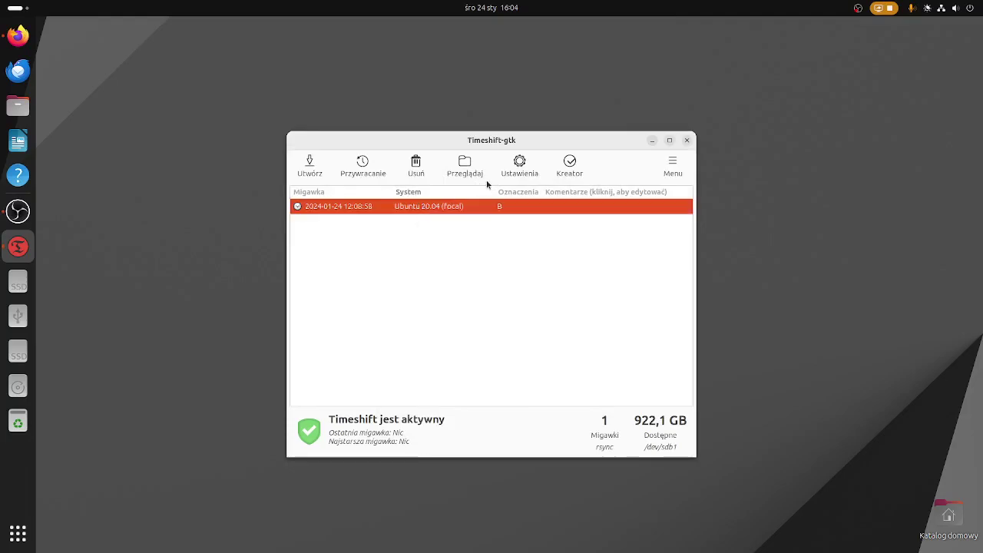
{"action": "left_click", "coordinate": [416, 166]}
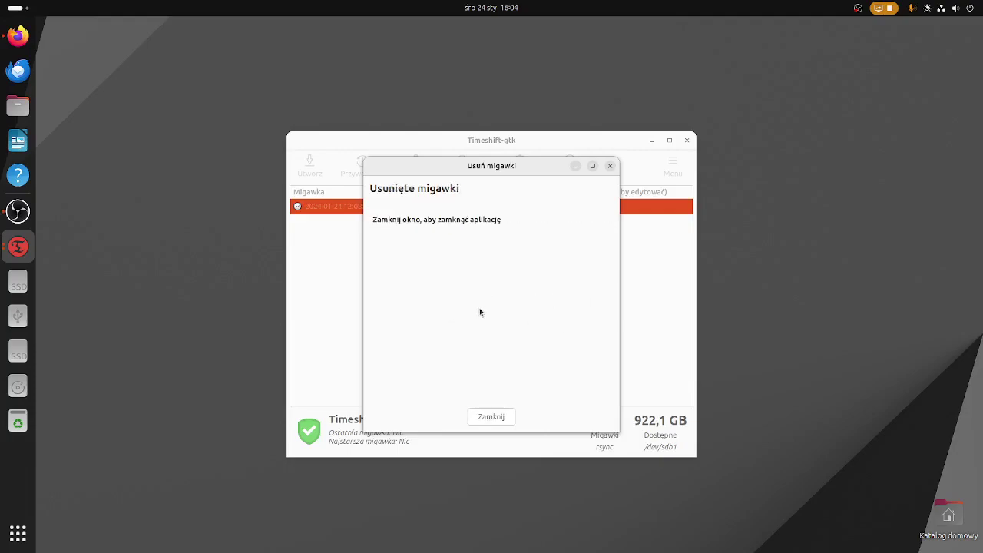
{"action": "left_click", "coordinate": [491, 416]}
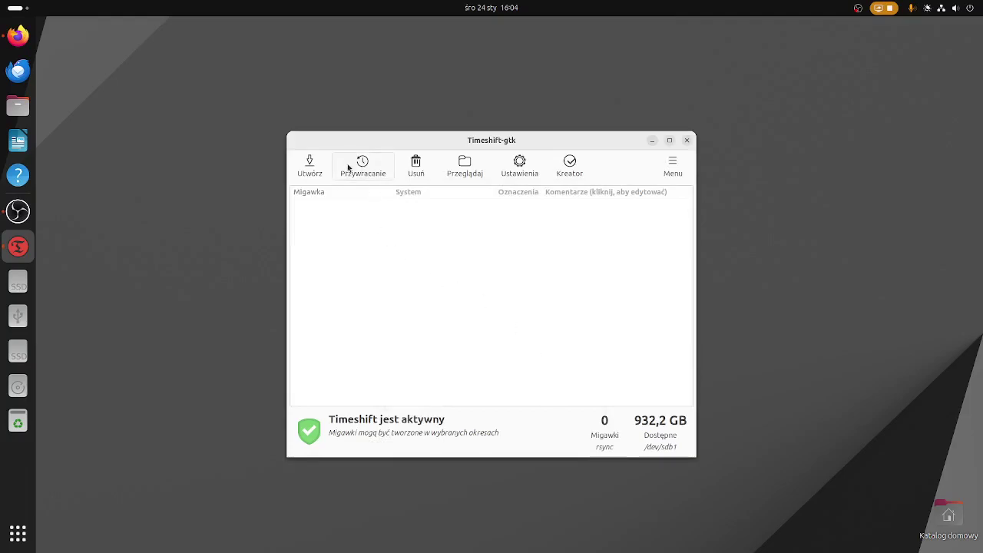
Start creating a new system snapshot in Timeshift.
{"action": "left_click", "coordinate": [310, 164]}
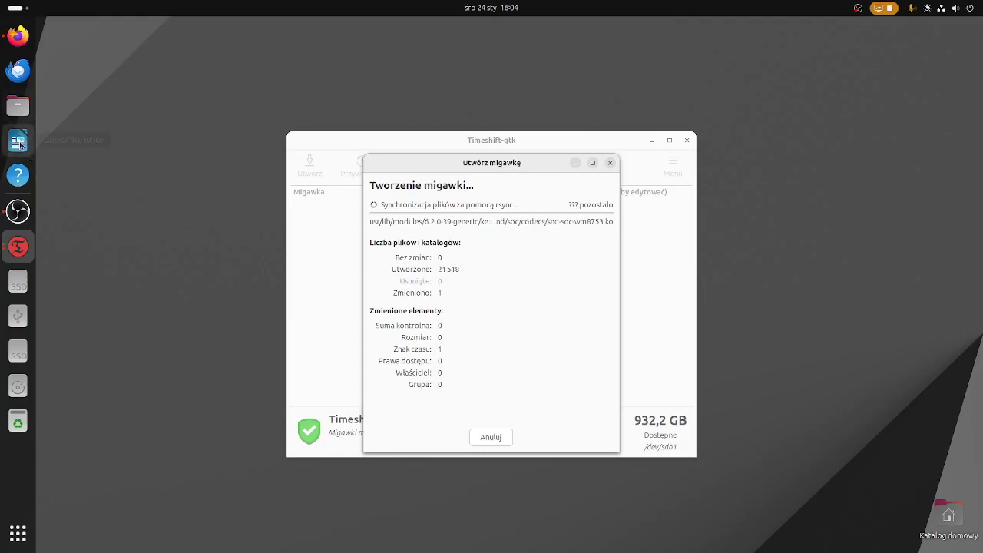
{"action": "left_click", "coordinate": [18, 533]}
{"action": "left_click", "coordinate": [11, 531]}
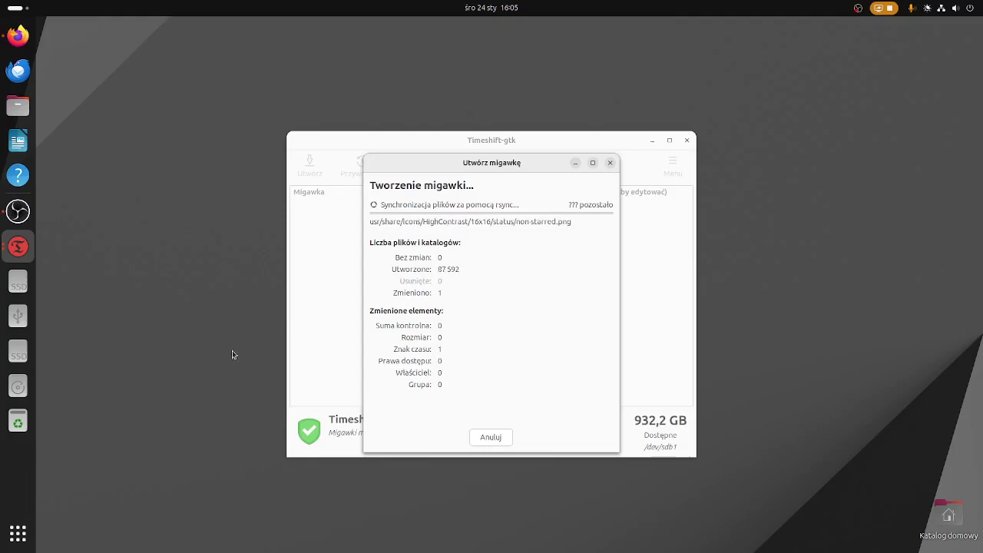
Open System Monitor to watch resource usage during the snapshot, and move both Timeshift windows clear of its graphs.
{"action": "left_click", "coordinate": [18, 533]}
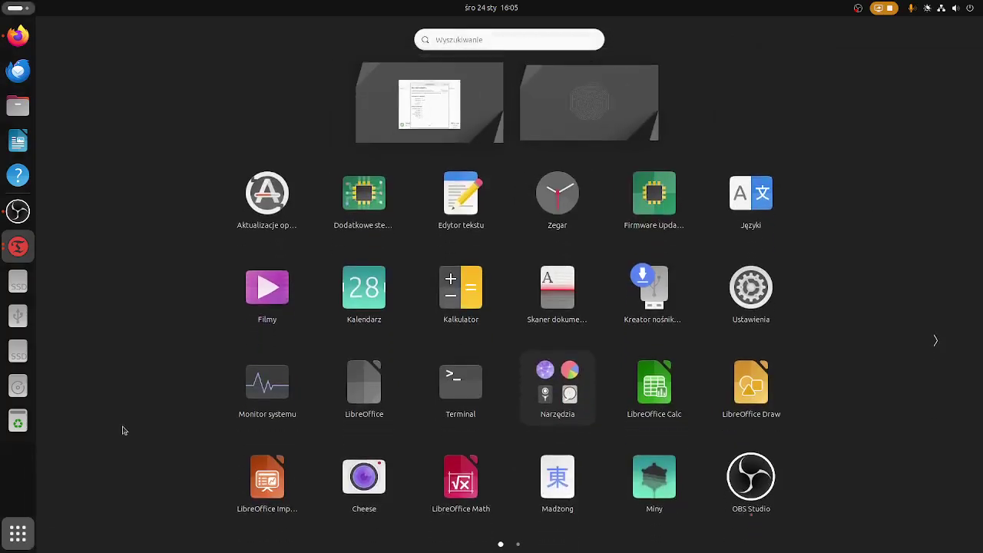
{"action": "left_click", "coordinate": [295, 398]}
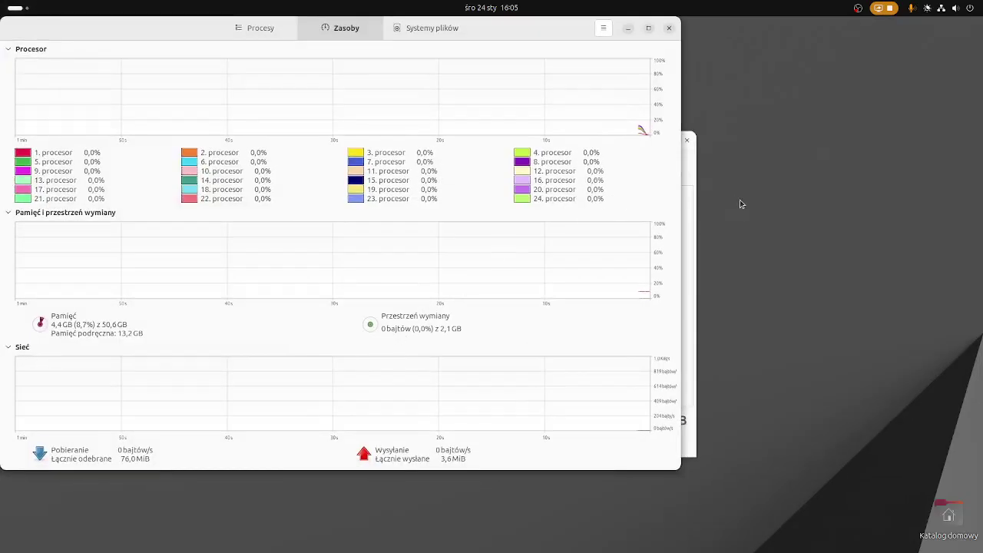
{"action": "left_click", "coordinate": [690, 181]}
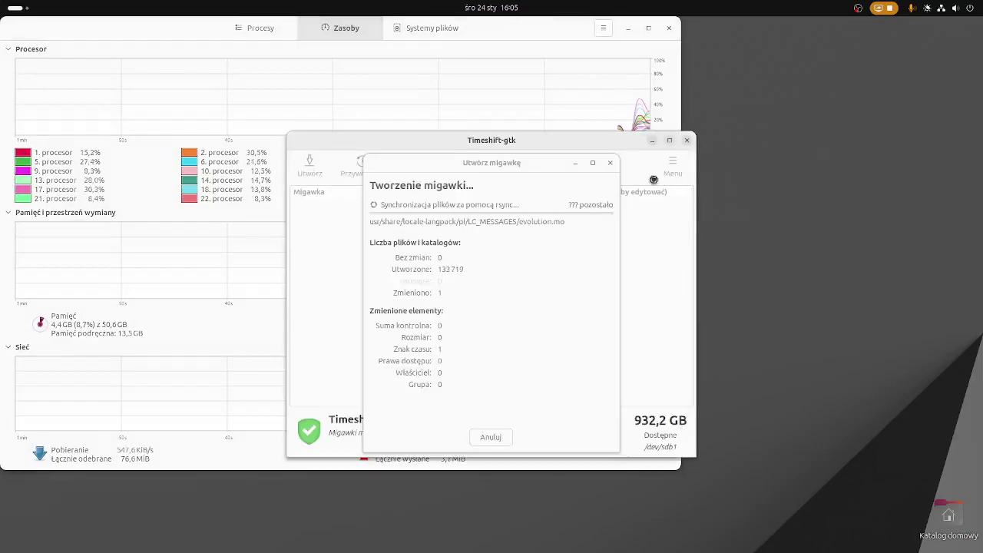
{"action": "left_click_drag", "start_coordinate": [562, 149], "coordinate": [923, 281]}
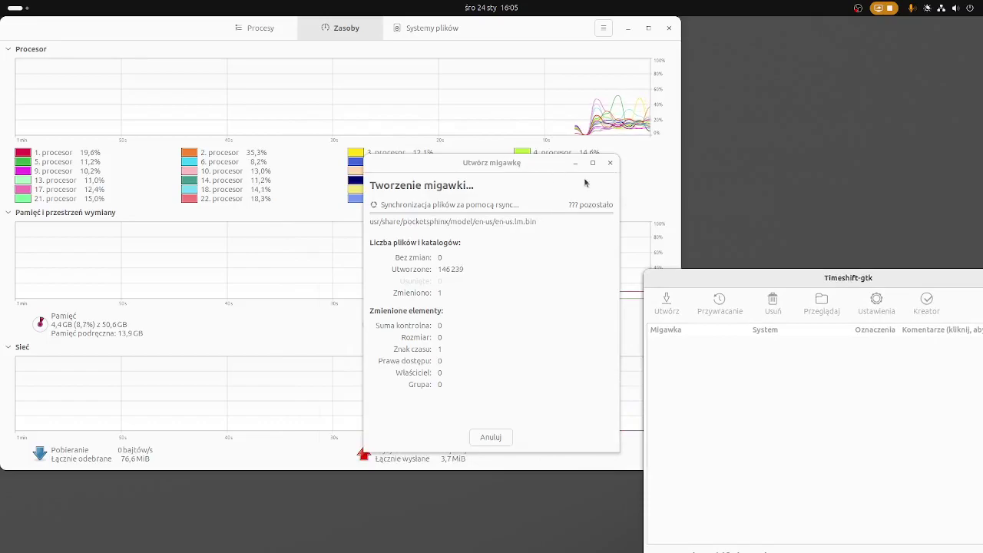
{"action": "left_click_drag", "start_coordinate": [547, 166], "coordinate": [881, 57]}
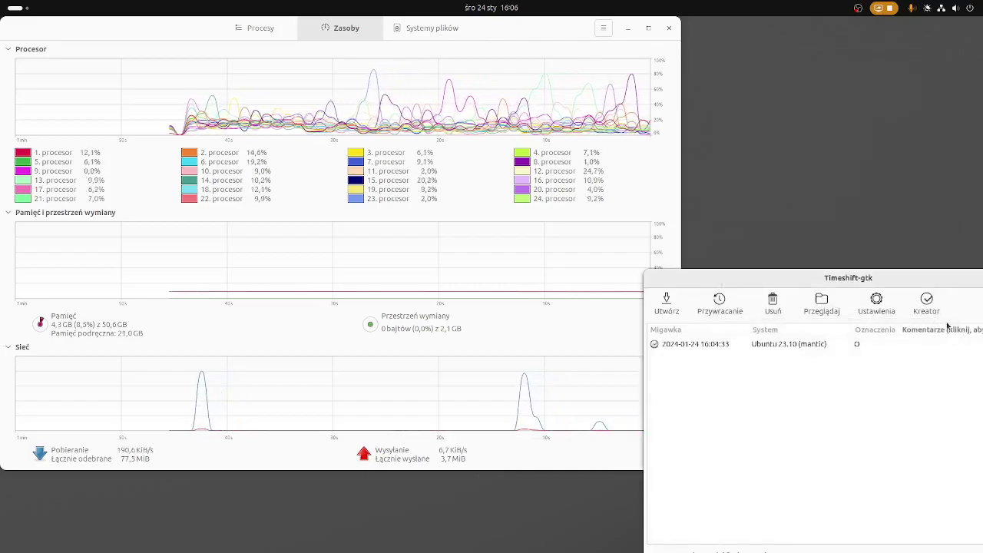
Bring the Timeshift window back into full view to check the snapshot list, and close Timeshift and System Monitor.
{"action": "left_click_drag", "start_coordinate": [929, 281], "coordinate": [524, 212]}
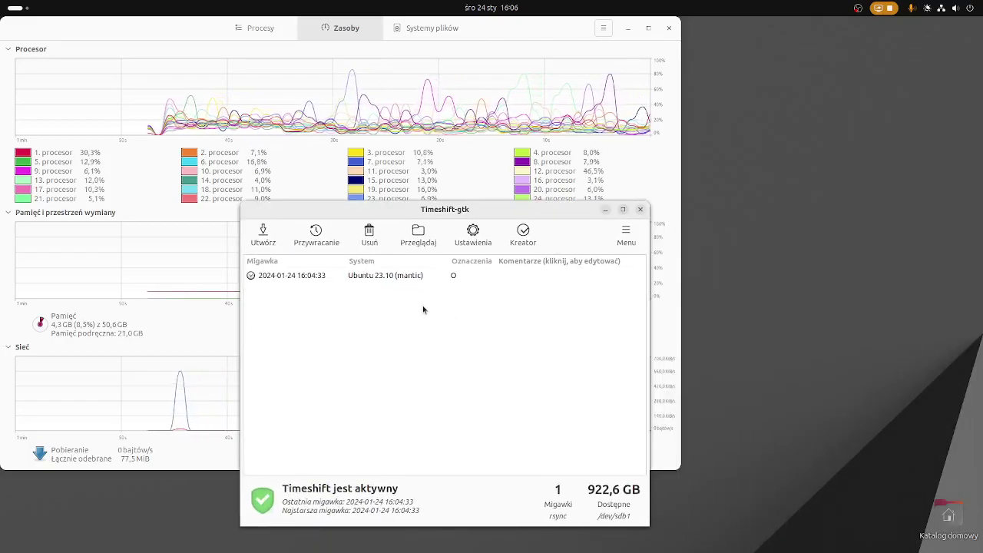
{"action": "left_click", "coordinate": [640, 209]}
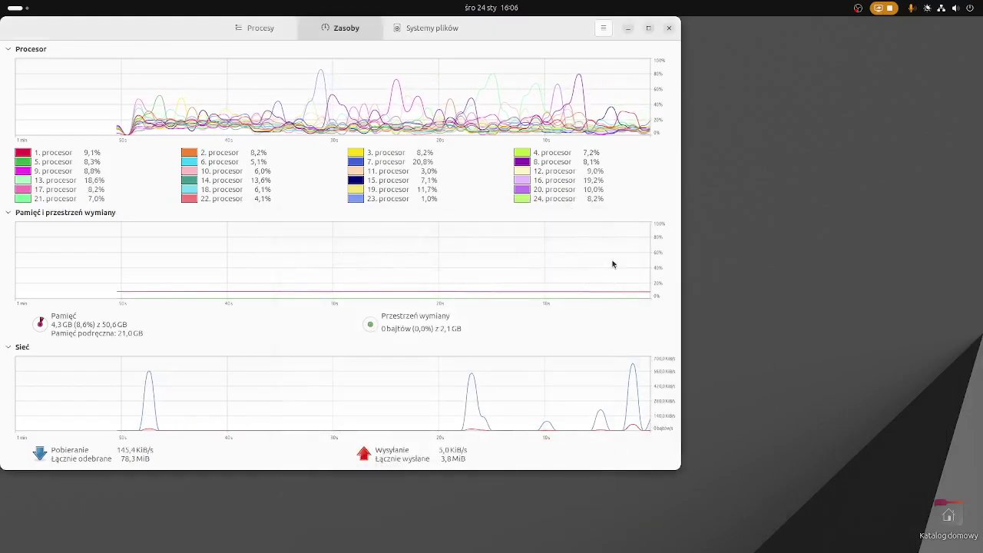
{"action": "left_click", "coordinate": [668, 29]}
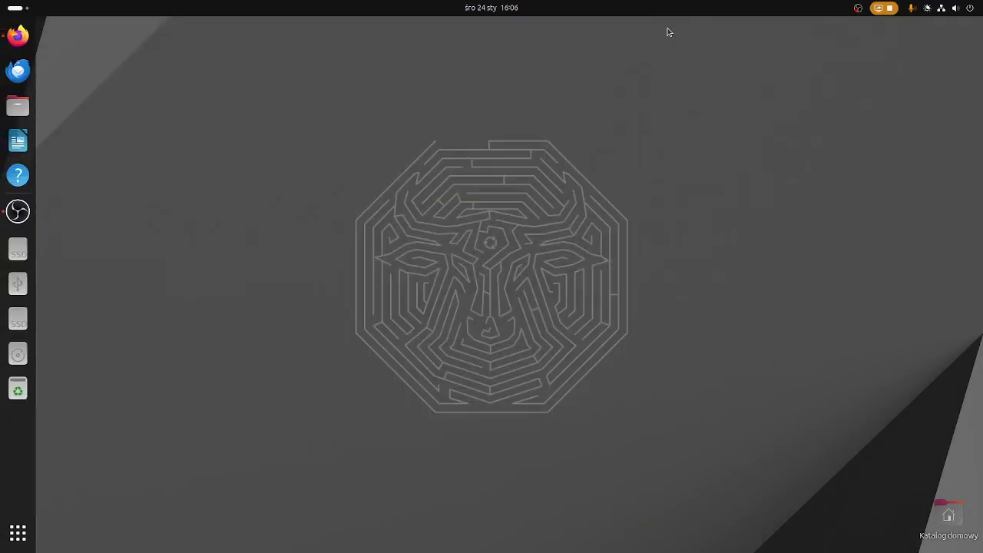
Browse the installed applications and open the Języki language settings.
{"action": "left_click", "coordinate": [13, 532]}
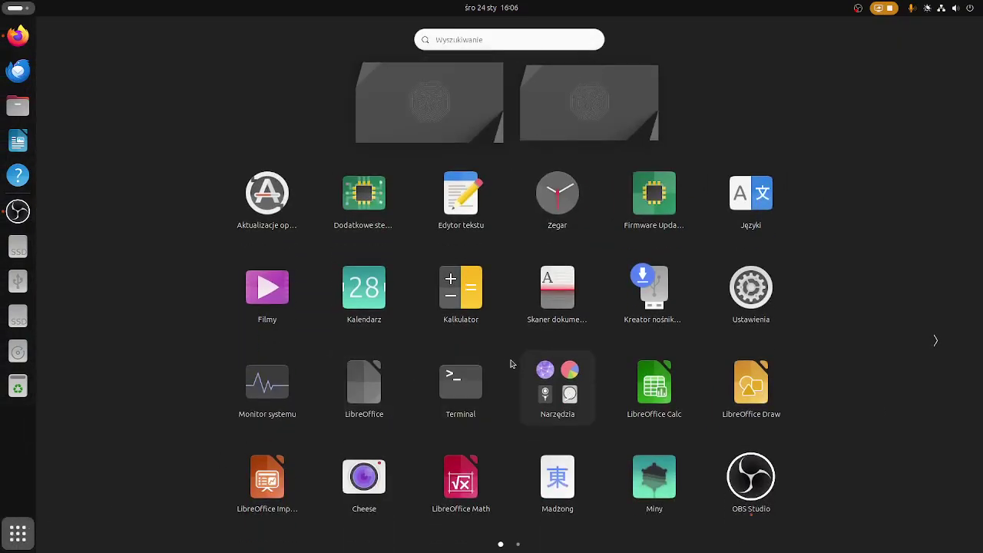
{"action": "scroll", "coordinate": [510, 366], "scroll_direction": "down", "scroll_amount": 1}
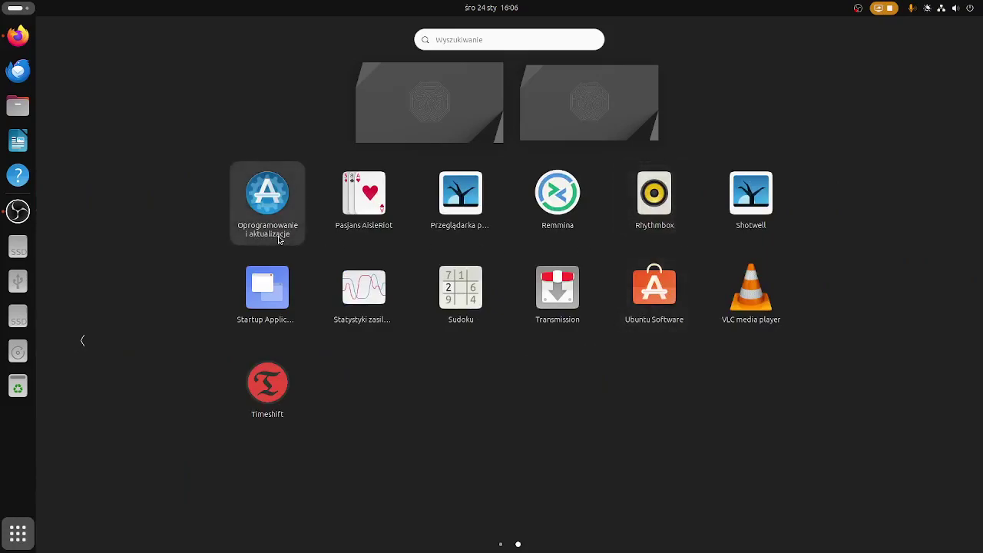
{"action": "scroll", "coordinate": [453, 371], "scroll_direction": "up", "scroll_amount": 1}
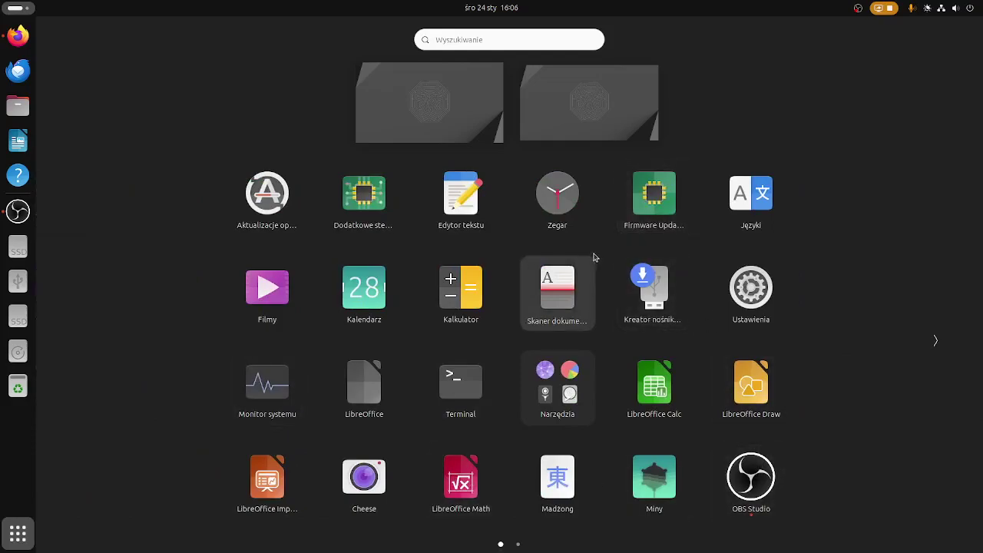
{"action": "left_click", "coordinate": [771, 223]}
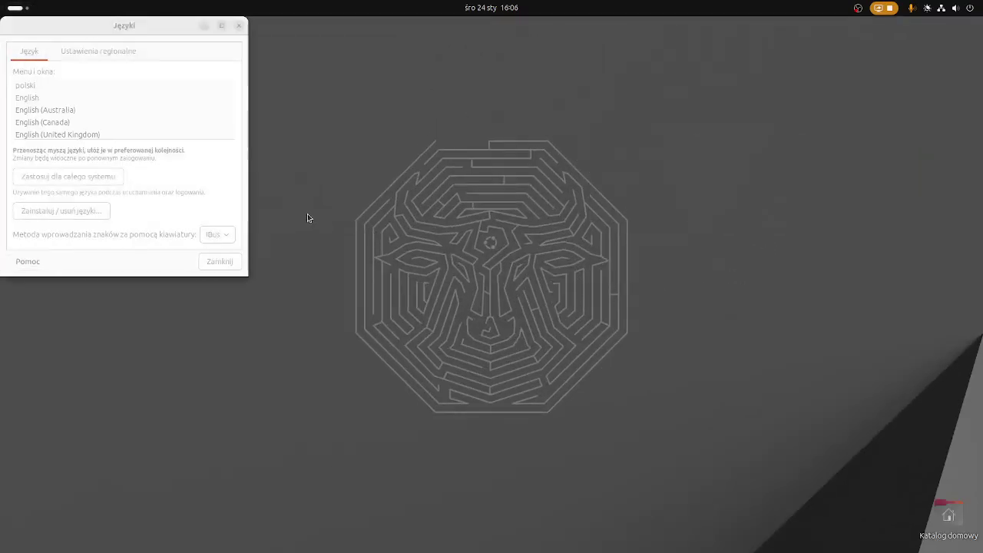
{"action": "left_click", "coordinate": [264, 187]}
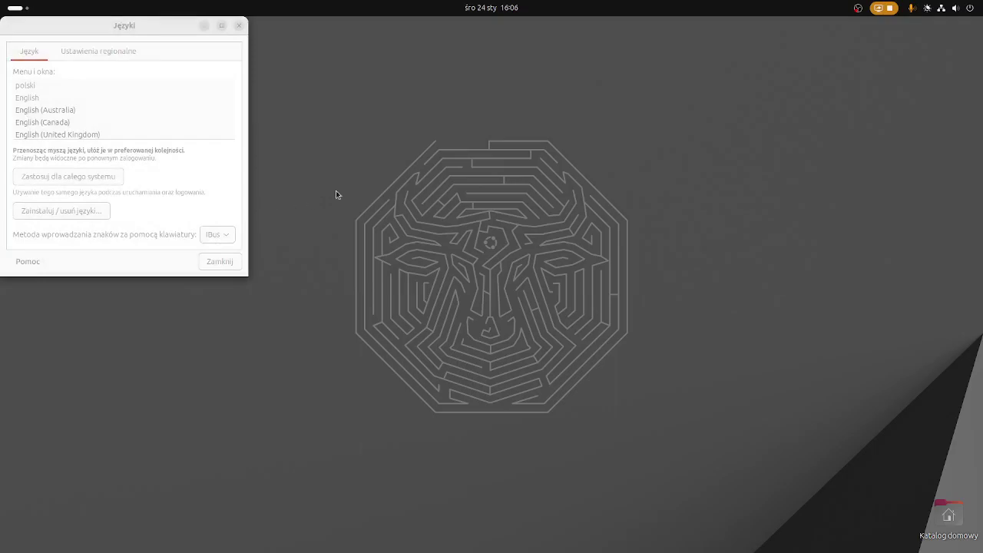